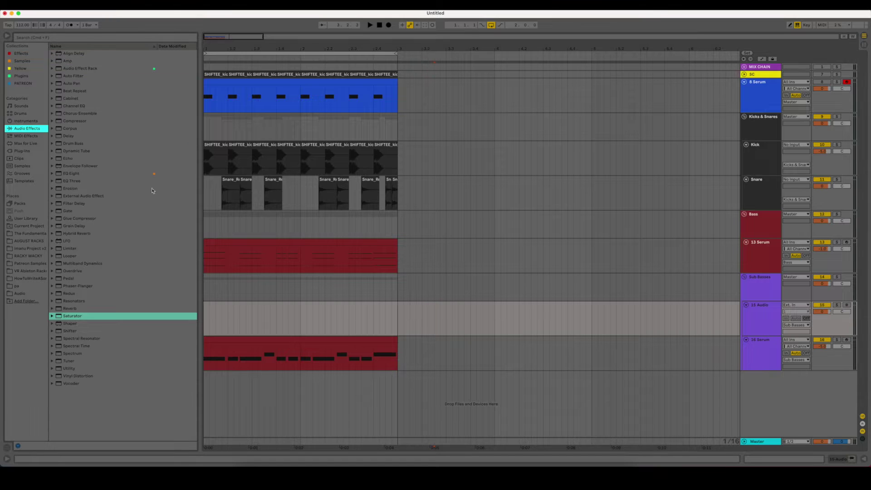
# - Insert an audio track in the Bass group with a Compressor: attack 0.01 ms, release lowered to 37.4 ms
pyautogui.click(762, 226)
pyautogui.press('super+t')
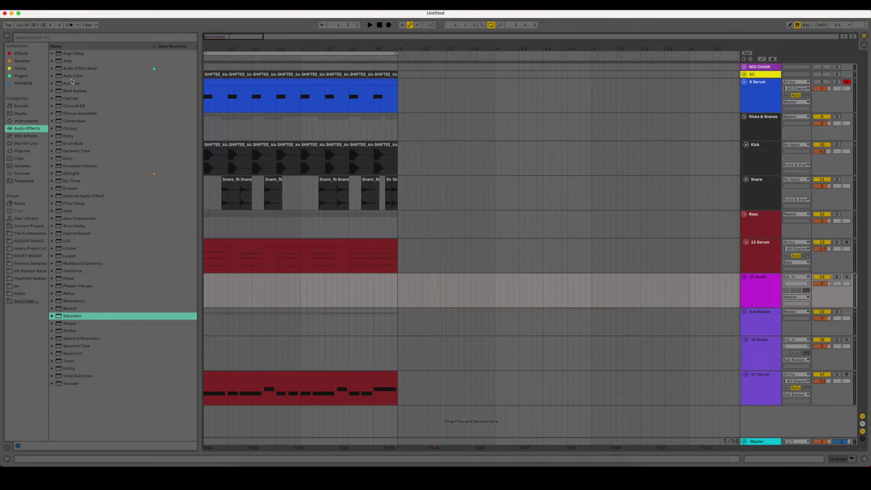
pyautogui.moveTo(65, 121); pyautogui.dragTo(314, 297)
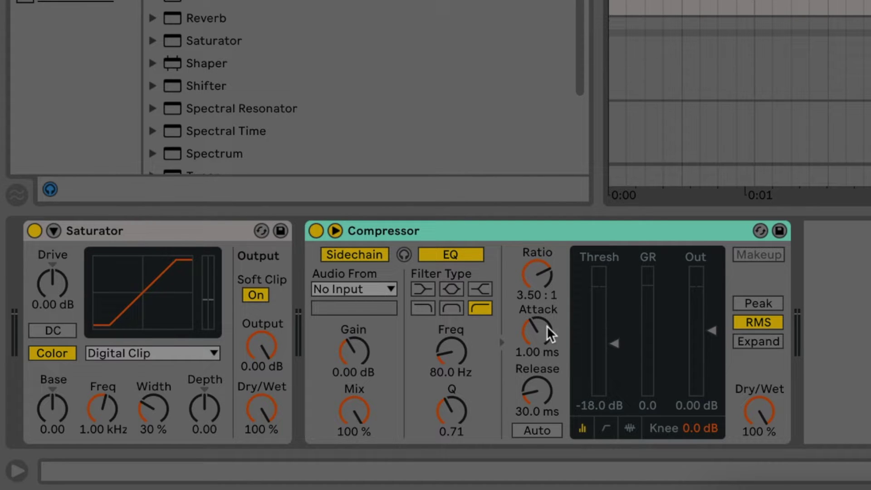
pyautogui.moveTo(546, 331); pyautogui.dragTo(607, 355)
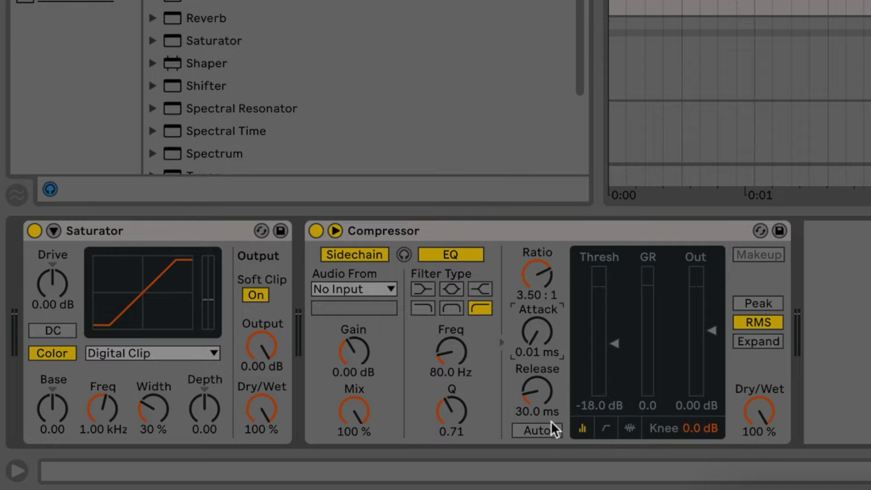
pyautogui.moveTo(537, 391); pyautogui.dragTo(537, 426)
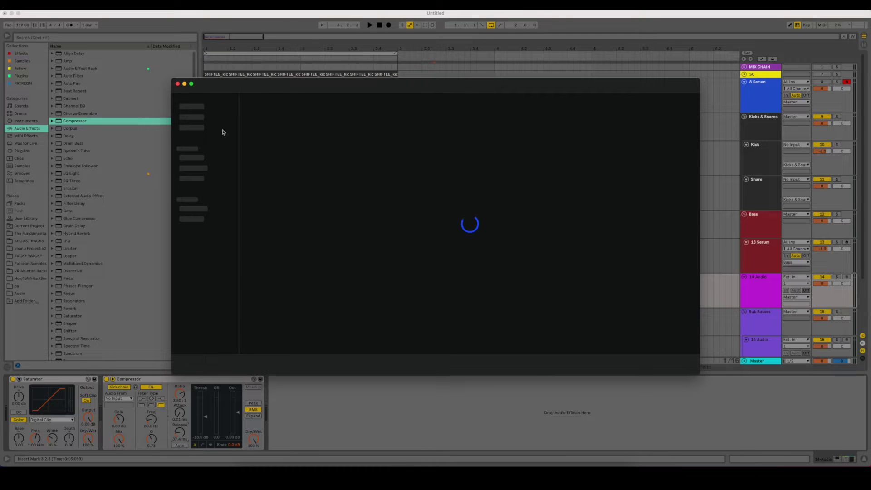
# - Search the Splice sample library for 'atmos'
pyautogui.click(439, 85)
pyautogui.write('a')
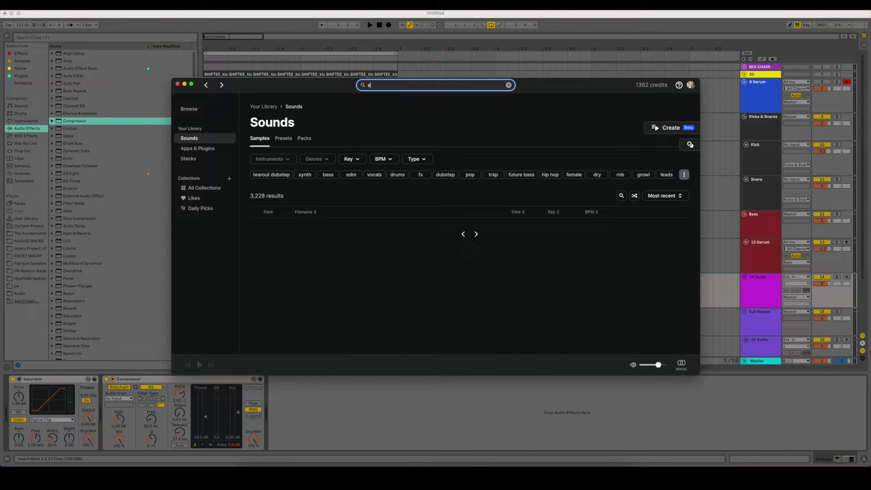
pyautogui.write('tmos')
pyautogui.press('Return')
# - Place the atmos loop on track 14 and group it, with the group Compressor sidechained from the kick
pyautogui.moveTo(274, 239); pyautogui.dragTo(270, 278)
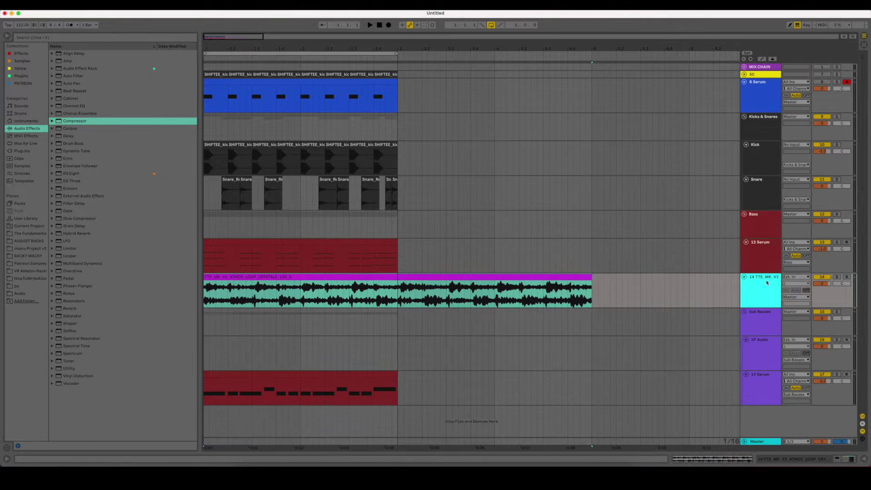
pyautogui.press('super+g')
pyautogui.click(761, 334)
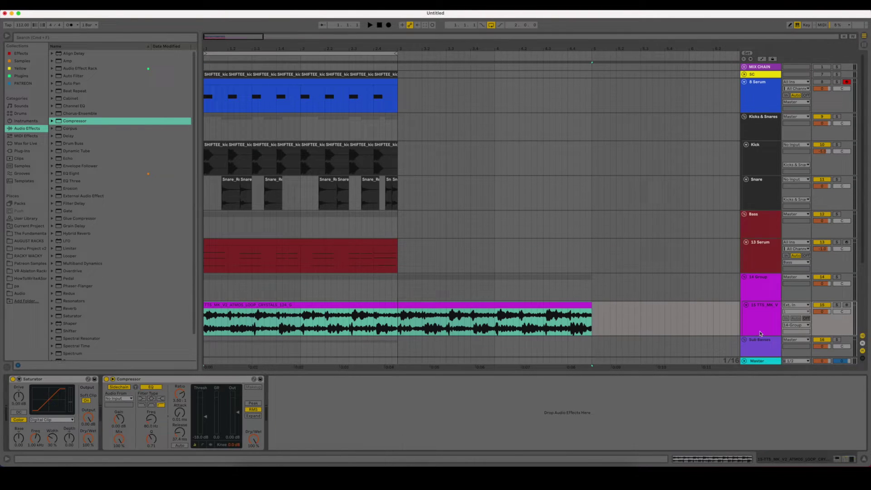
pyautogui.click(220, 395)
pyautogui.click(278, 296)
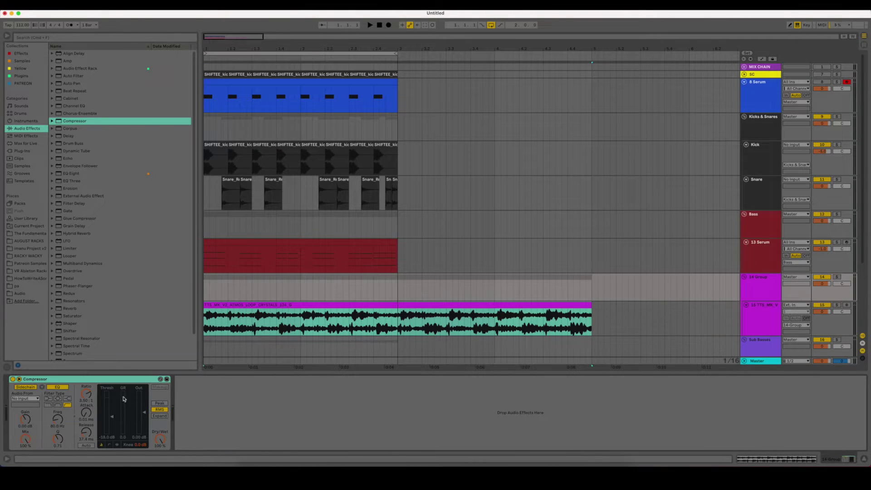
pyautogui.click(20, 397)
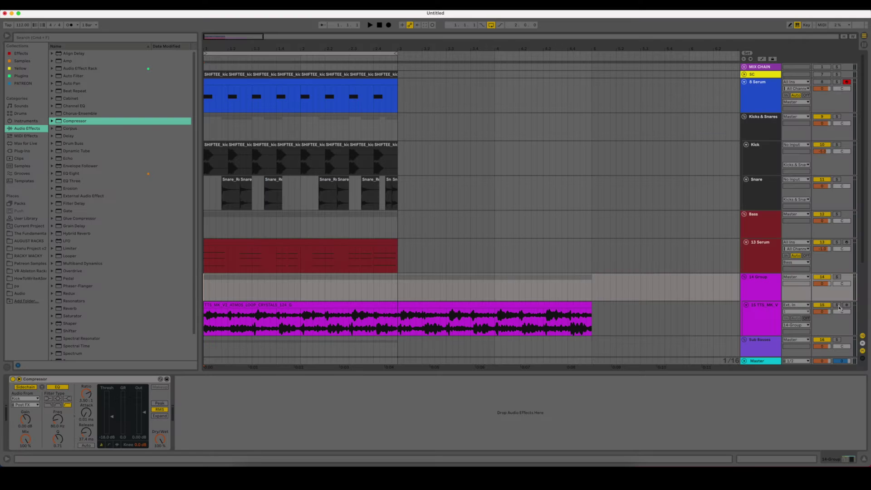
# - Play the song with the sidechained Compressor bypassed, then re-enabled, to compare the ducking
pyautogui.click(13, 379)
pyautogui.press('space')
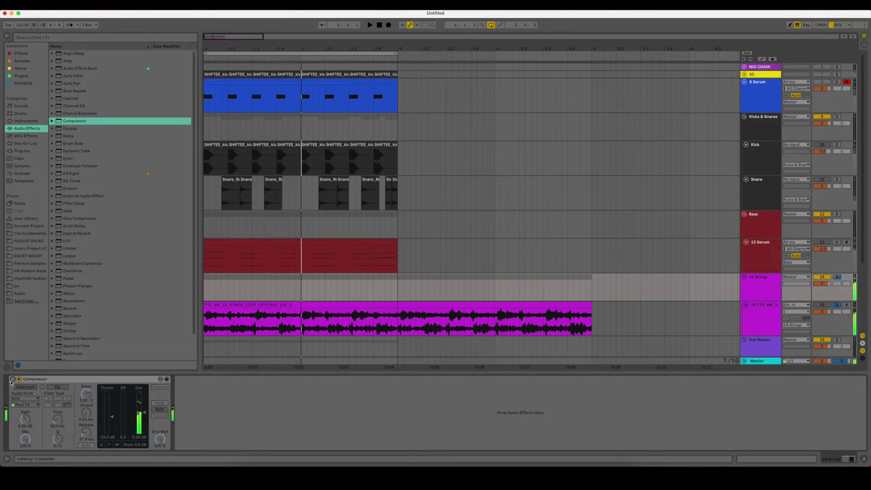
pyautogui.click(13, 379)
pyautogui.press('space')
pyautogui.press('space')
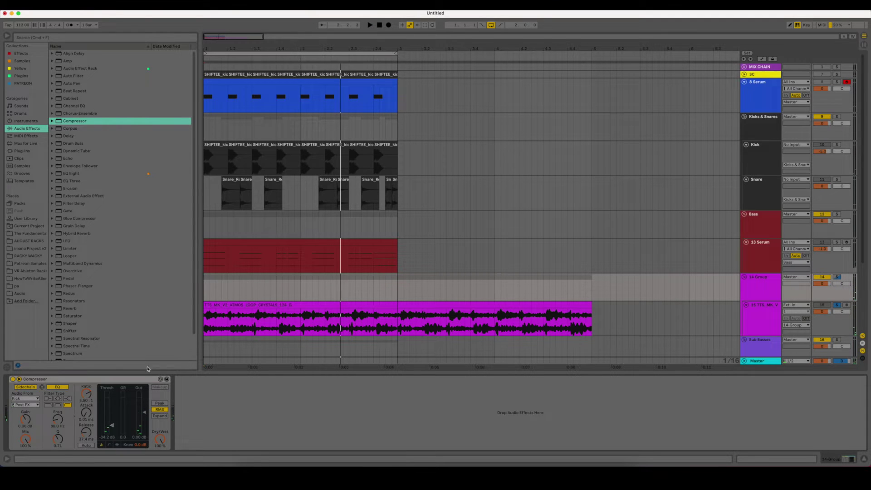
pyautogui.click(210, 327)
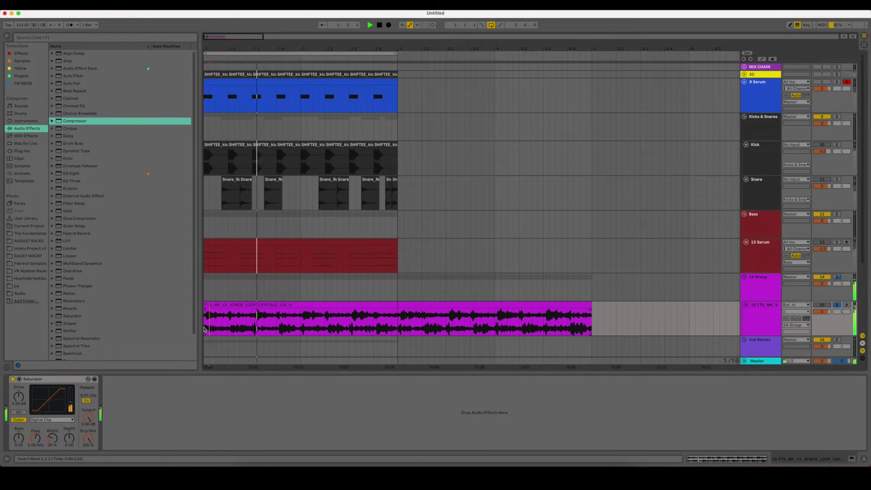
# - Create the 16 Audio track with Resampling input, armed to record the mix
pyautogui.rightClick(766, 322)
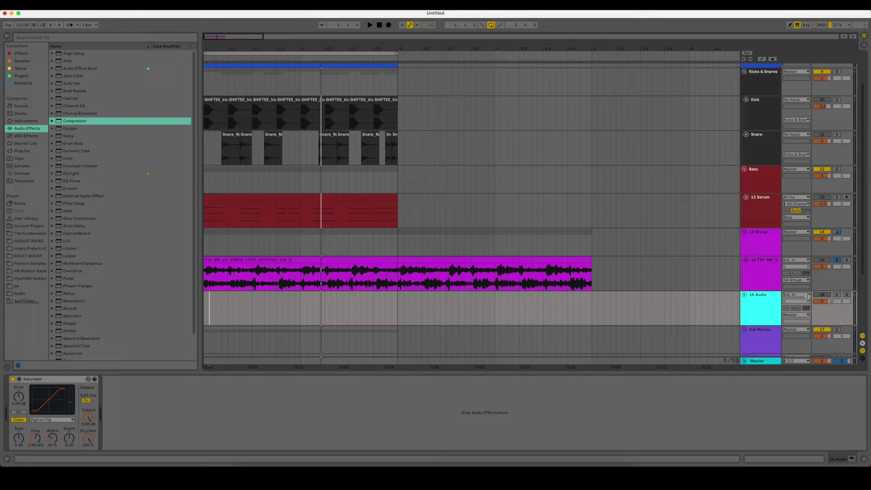
pyautogui.click(847, 296)
pyautogui.click(846, 296)
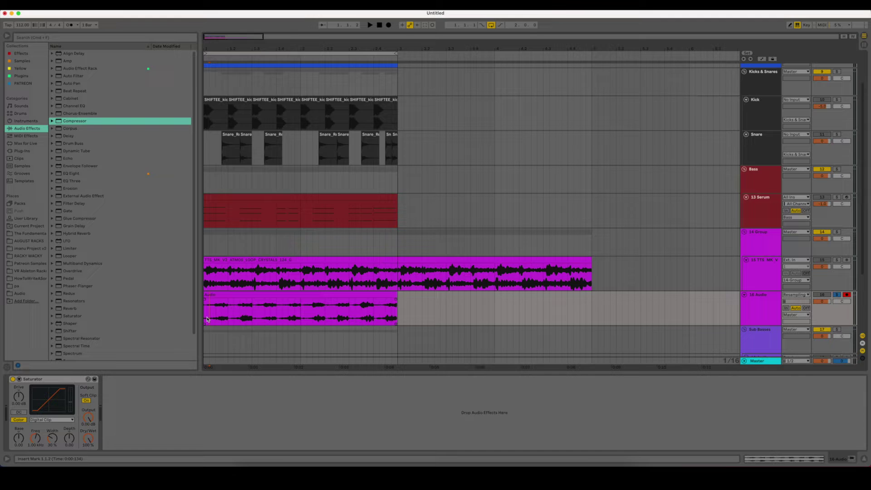
# - Select a time range in the recorded clip on 16 Audio and consolidate it with Cmd+J
pyautogui.scroll(10, 207, 319)
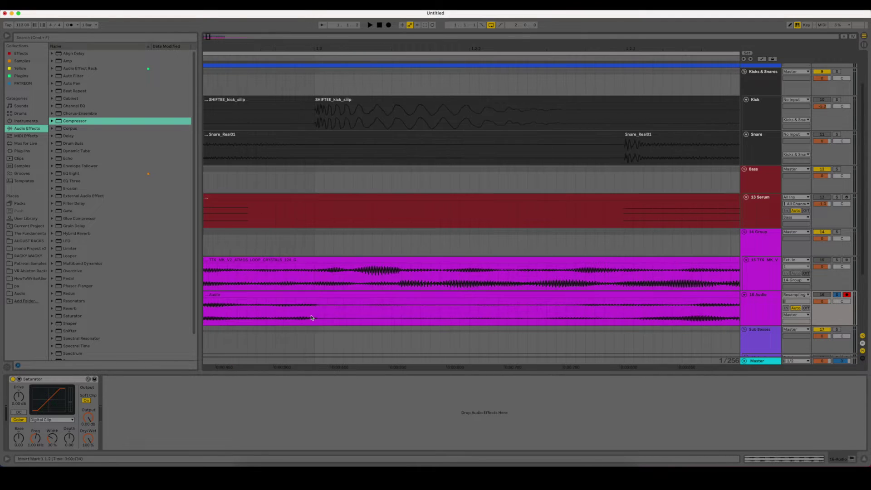
pyautogui.moveTo(311, 317)
pyautogui.mouseDown()
pyautogui.moveTo(401, 313)
pyautogui.moveTo(391, 313)
pyautogui.mouseUp()
pyautogui.click(324, 310)
pyautogui.scroll(-10, 208, 35)
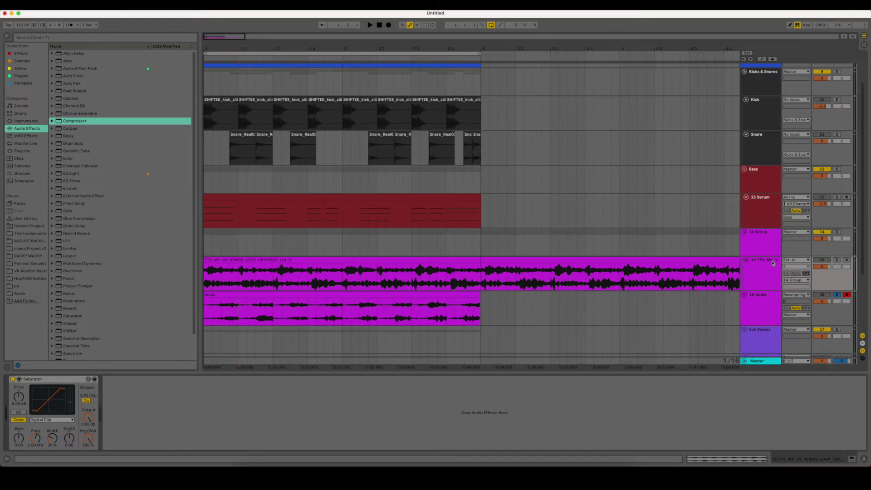
pyautogui.click(773, 263)
pyautogui.click(760, 309)
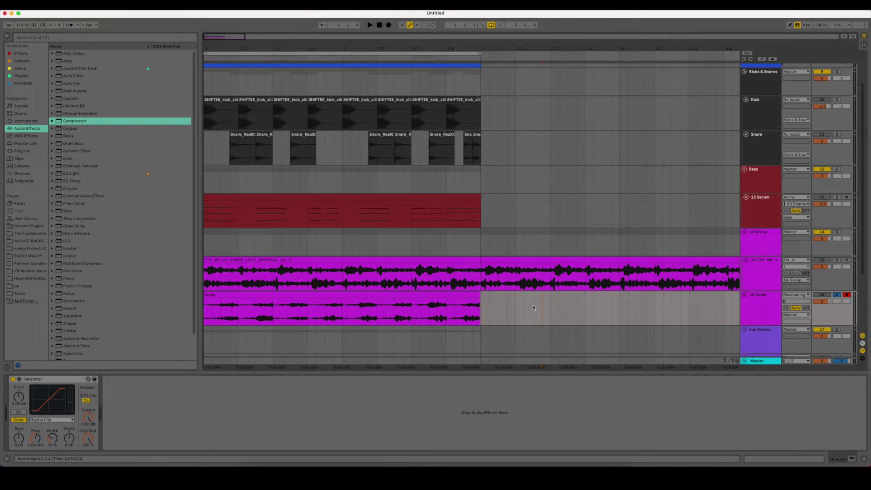
pyautogui.press('super+j')
# - Show the Bass track's Duck_Buddy device, keyed from 8-Serum Post FX with a 1/8 length
pyautogui.click(772, 236)
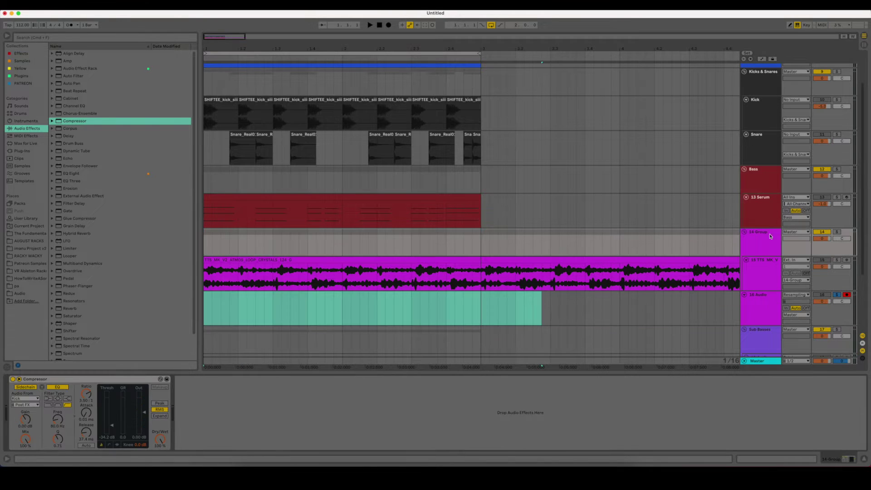
pyautogui.click(755, 269)
pyautogui.click(759, 187)
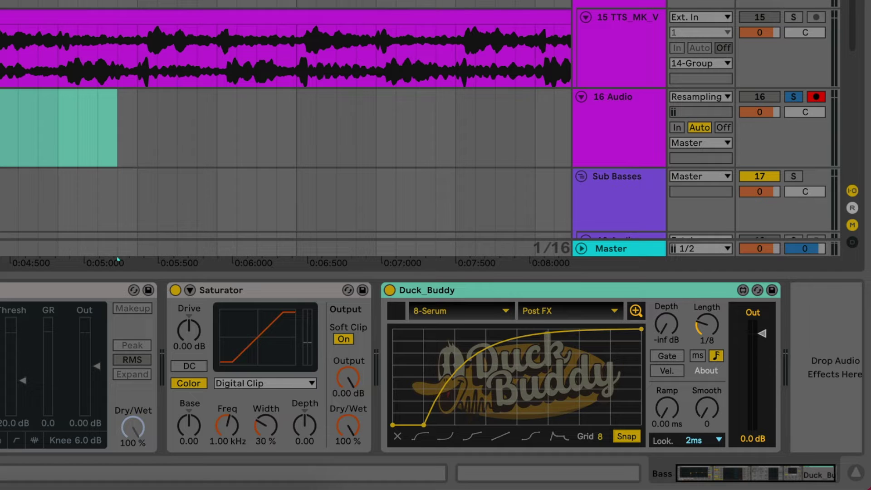
pyautogui.click(771, 476)
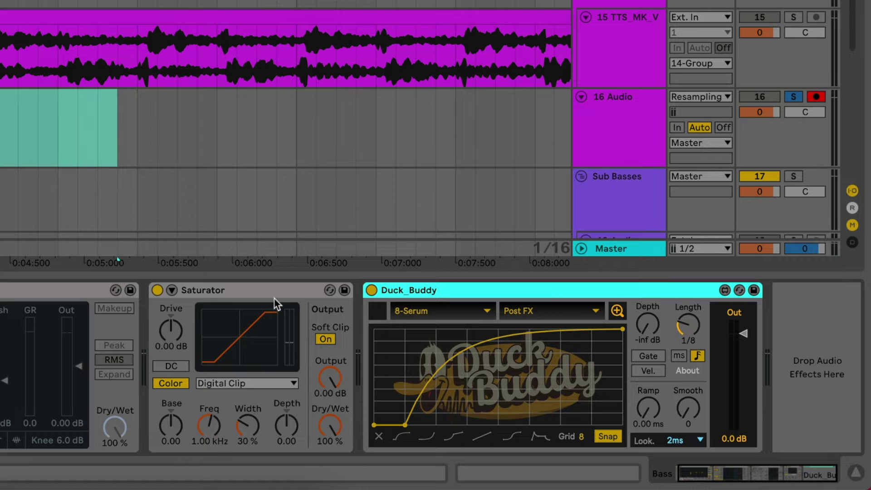
pyautogui.scroll(2, 521, 32)
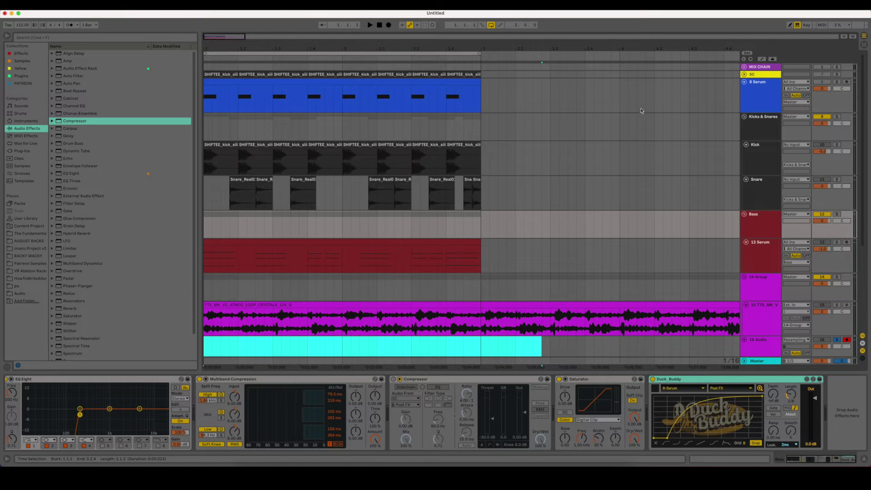
# - Turn Duck_Buddy off and play the Bass group with only the sidechained Compressor ducking
pyautogui.click(653, 379)
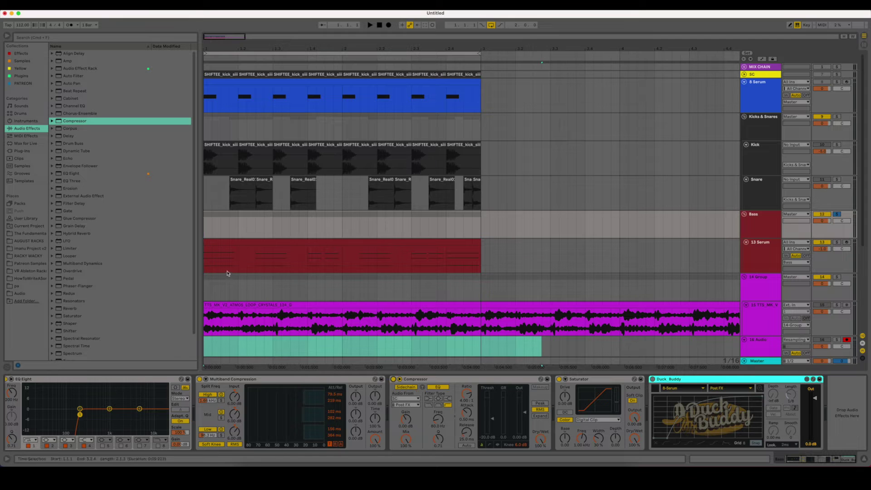
pyautogui.click(761, 254)
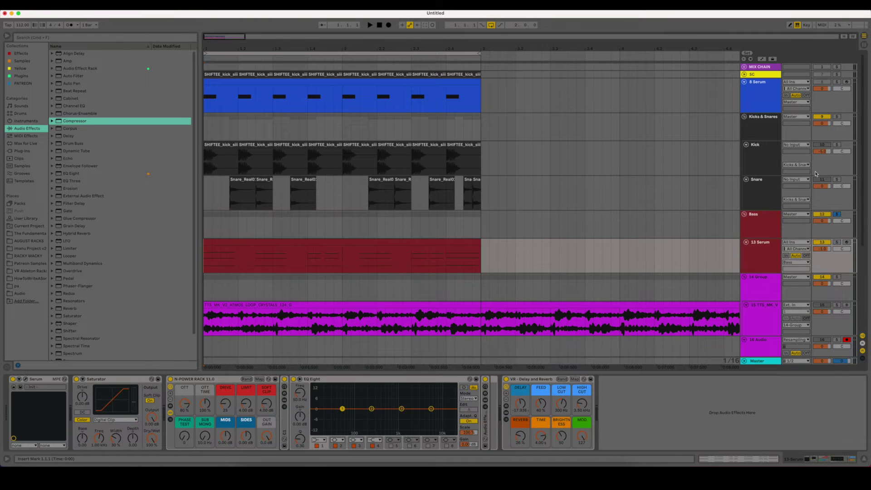
pyautogui.click(774, 224)
pyautogui.press('space')
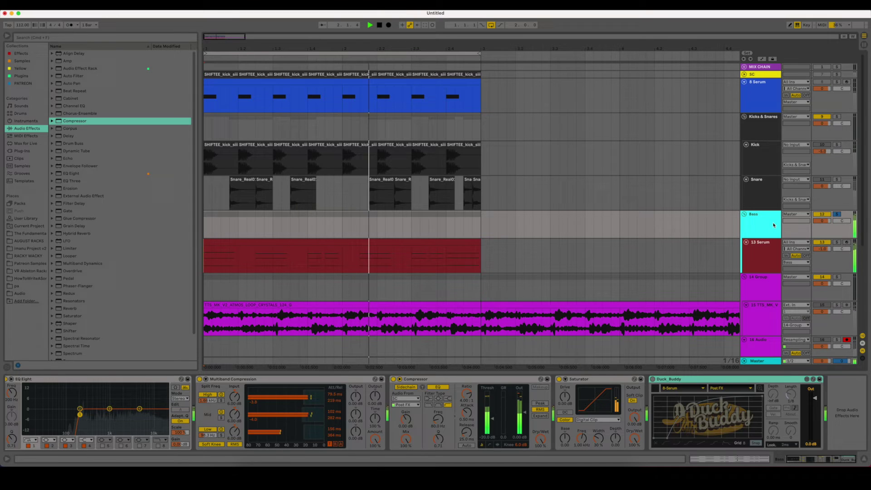
pyautogui.press('space')
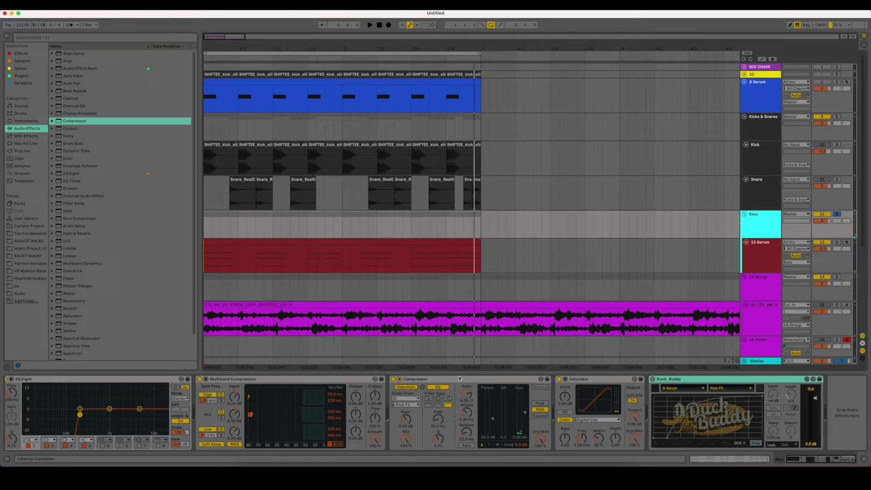
# - Swap to Duck Buddy with the Compressor off, play, then swap back to the Compressor
pyautogui.click(393, 380)
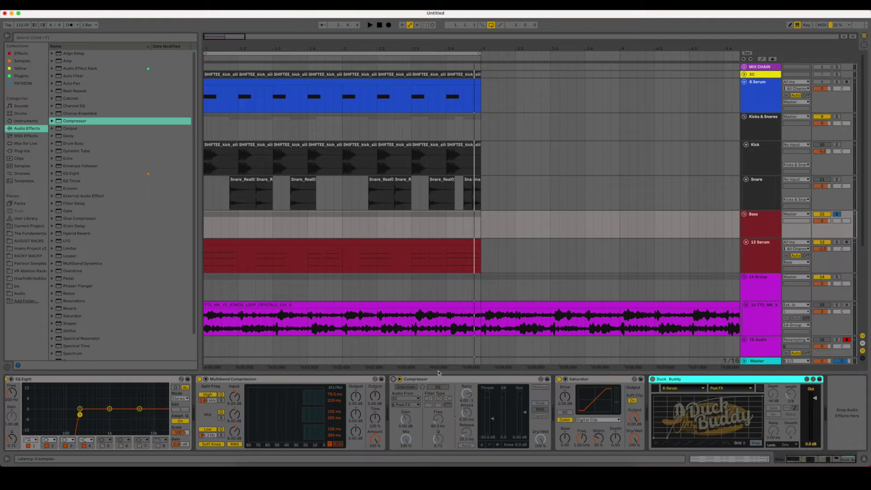
pyautogui.click(653, 379)
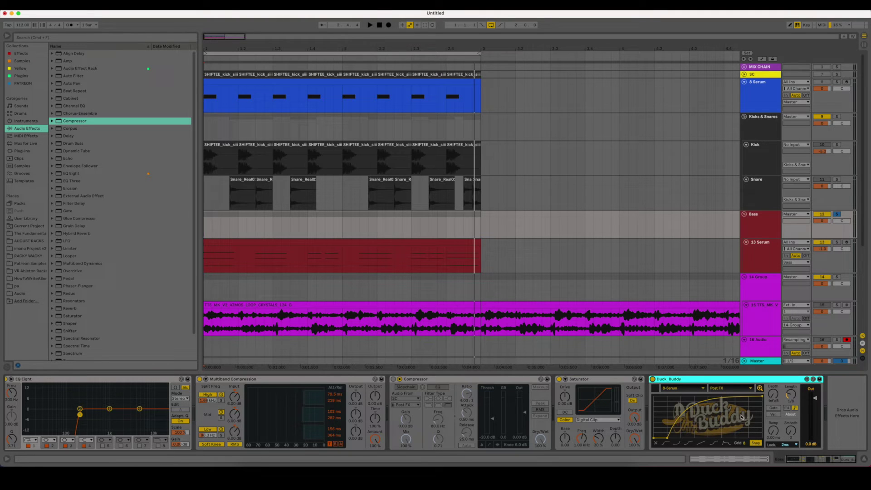
pyautogui.press('space')
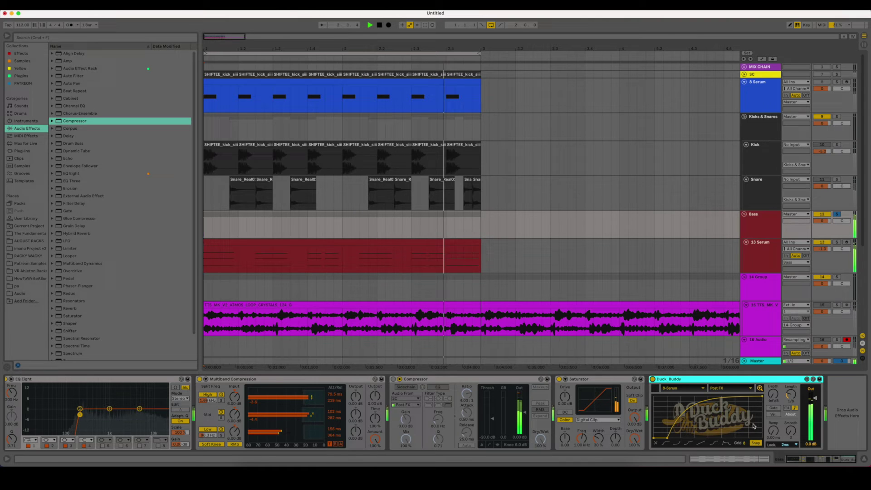
pyautogui.press('0')
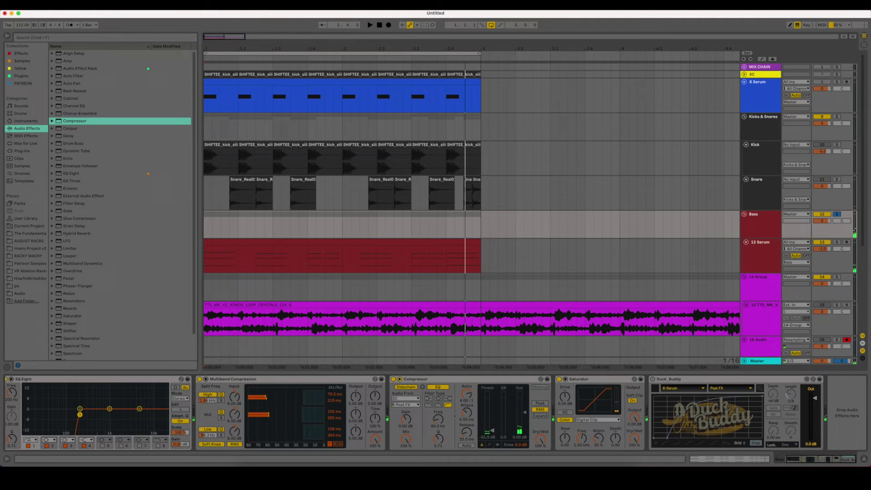
pyautogui.press('space')
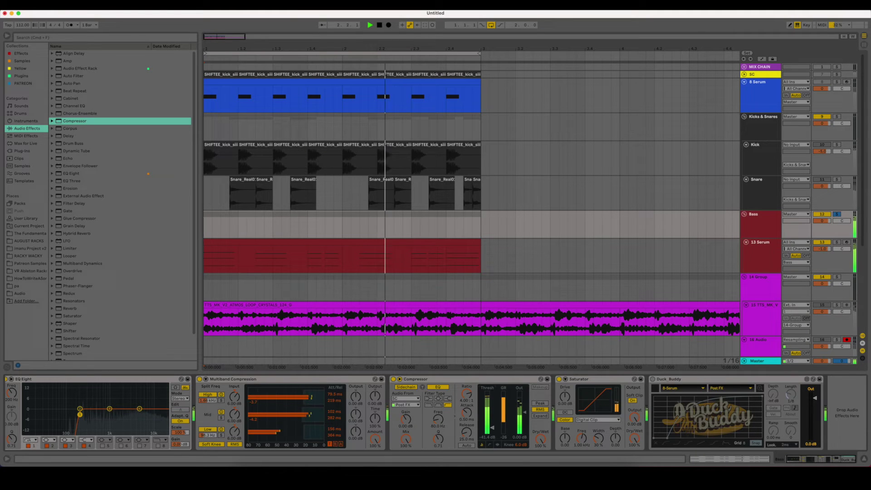
pyautogui.press('space')
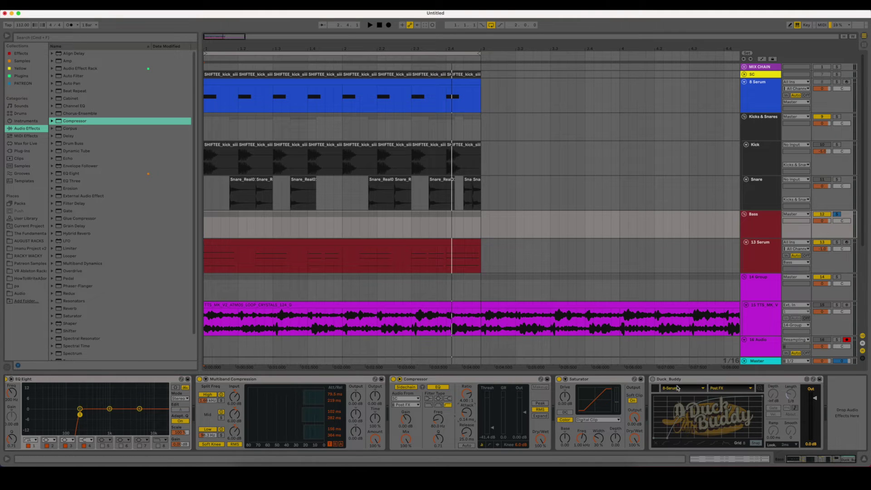
pyautogui.click(444, 380)
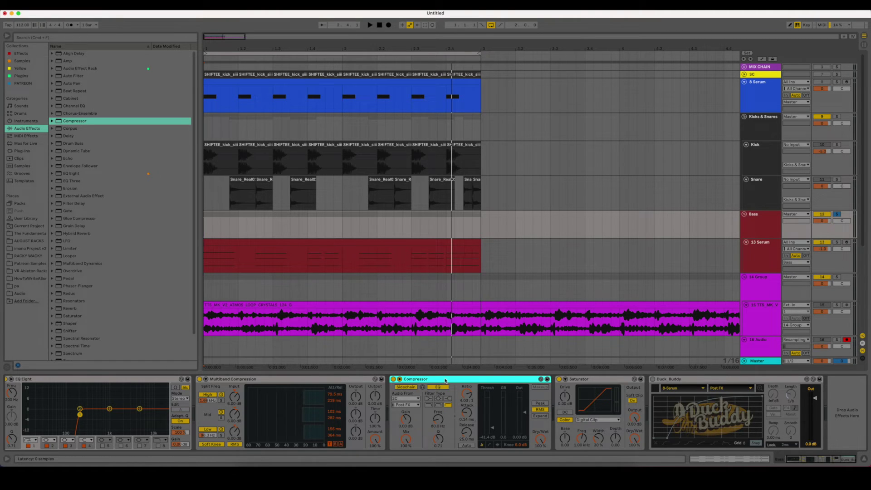
# - Replace the Compressor with Duck Buddy before Saturator, synced to a 1/8 length, and reshape its curve
pyautogui.press('Delete')
pyautogui.moveTo(568, 380); pyautogui.dragTo(415, 414)
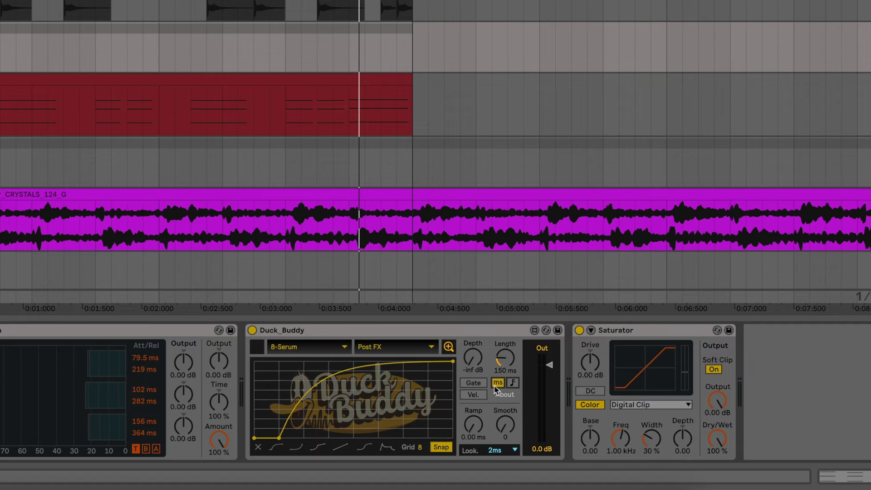
pyautogui.click(512, 383)
pyautogui.moveTo(278, 439)
pyautogui.mouseDown()
pyautogui.moveTo(294, 413)
pyautogui.moveTo(359, 405)
pyautogui.moveTo(371, 423)
pyautogui.moveTo(311, 379)
pyautogui.moveTo(313, 411)
pyautogui.moveTo(283, 440)
pyautogui.mouseUp()
# - Watch 13 Serum's waveform swell back under Duck Buddy's ducking curve in the Waveform Viewer
pyautogui.click(448, 347)
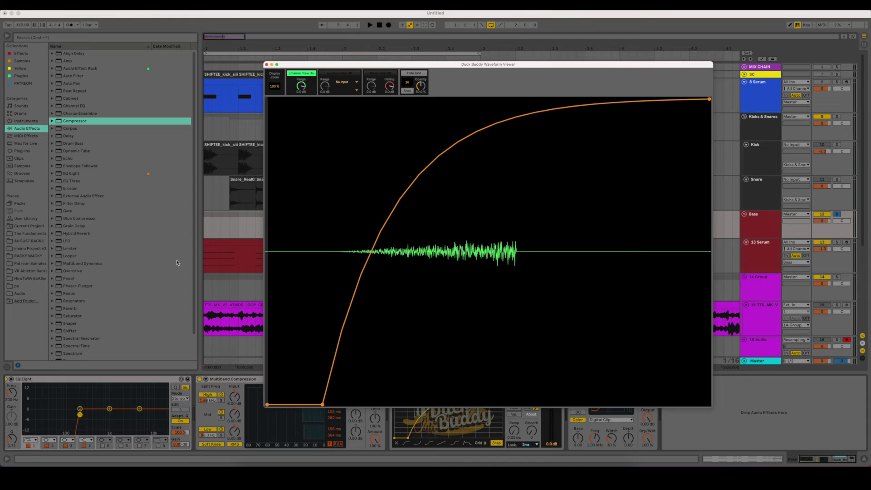
pyautogui.click(205, 266)
pyautogui.click(205, 265)
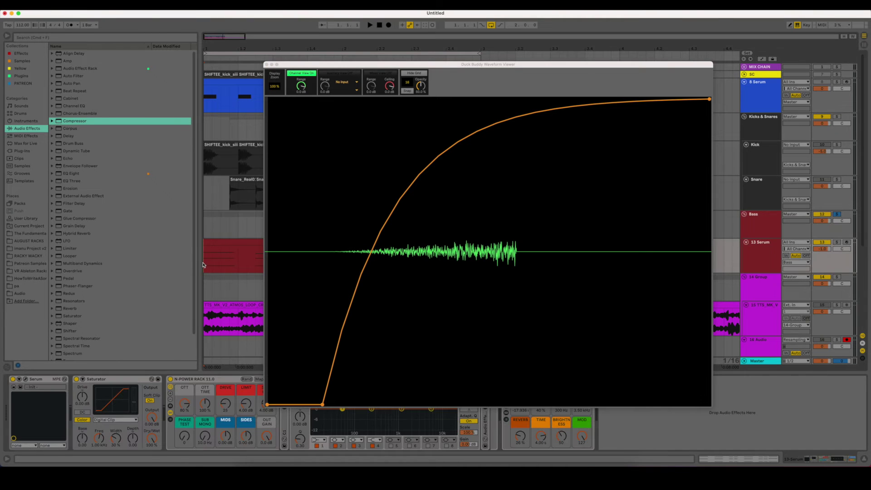
pyautogui.press('space')
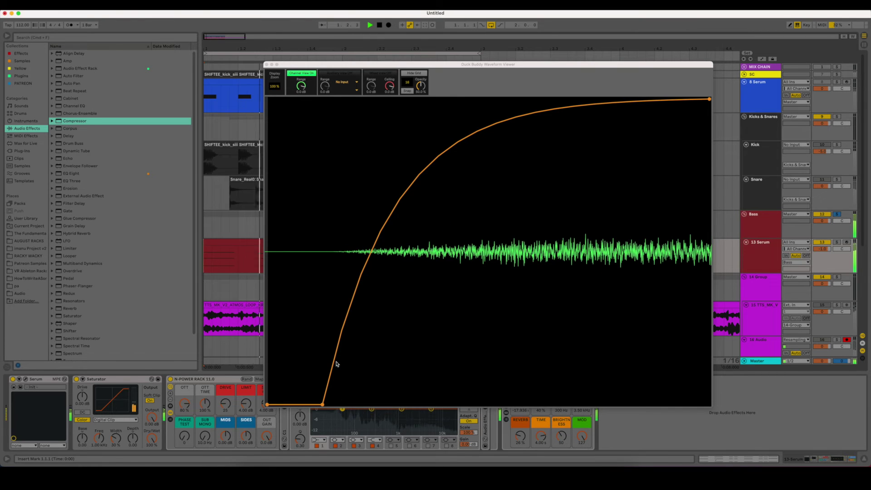
pyautogui.press('space')
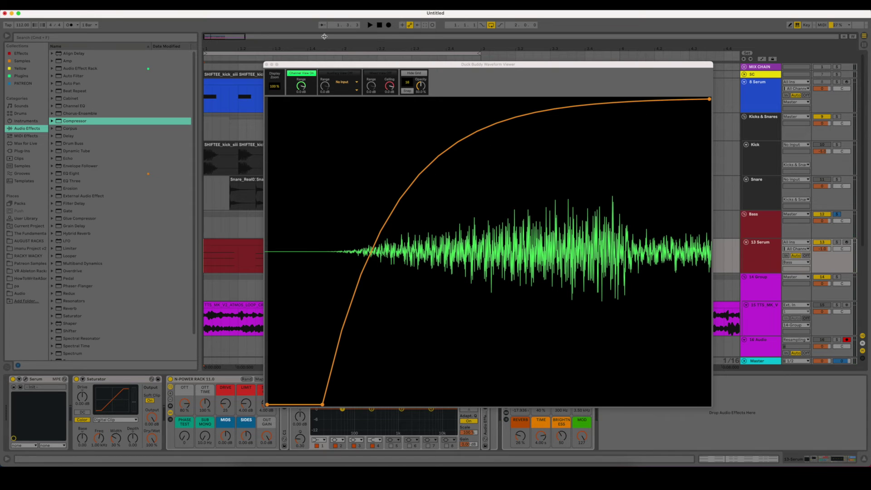
# - Close the Waveform Viewer and select the Bass group to show its devices
pyautogui.click(267, 65)
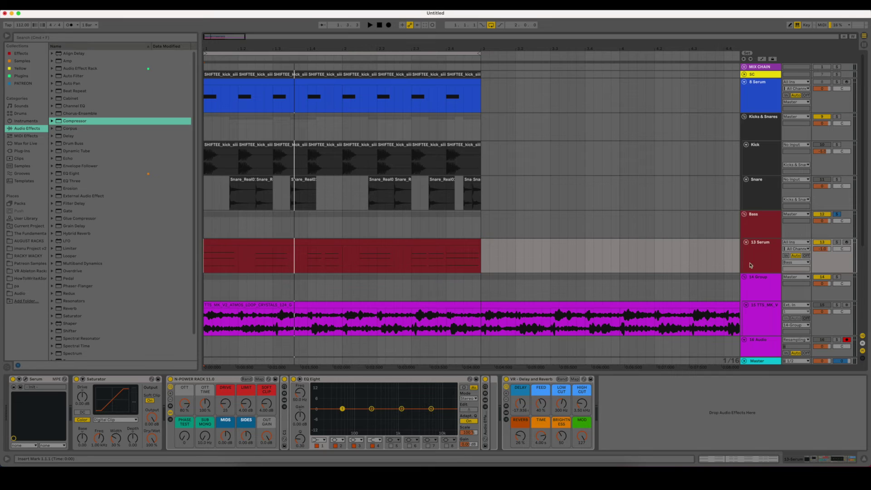
pyautogui.click(758, 227)
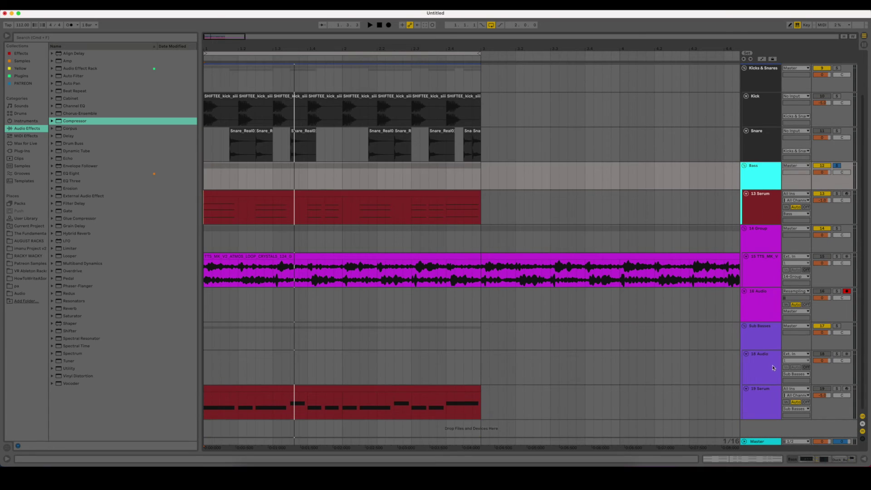
# - Open the Sub Basses device chain, hide the detail view, and undo two recent edits
pyautogui.doubleClick(768, 344)
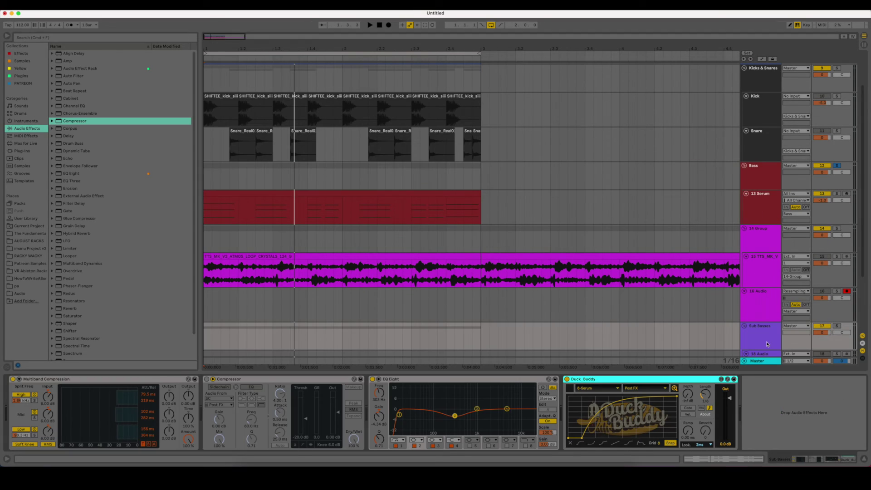
pyautogui.press('super+z')
pyautogui.press('super+z')
pyautogui.click(864, 459)
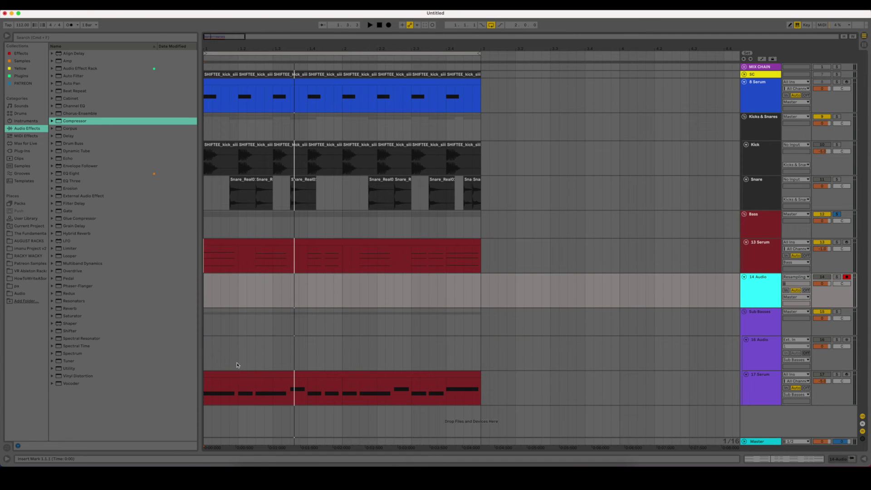
pyautogui.press('super+z')
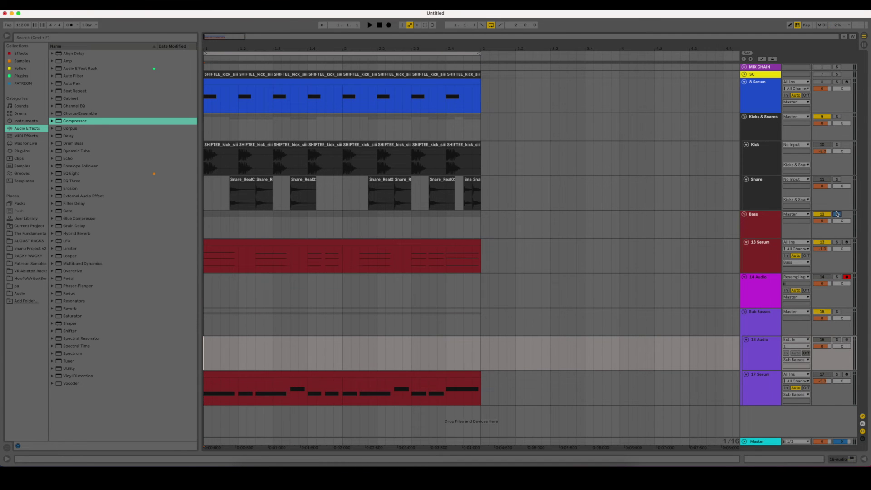
# - Delete the 14 Audio track during playback, then reopen the Bass group's chain and stop
pyautogui.press('space')
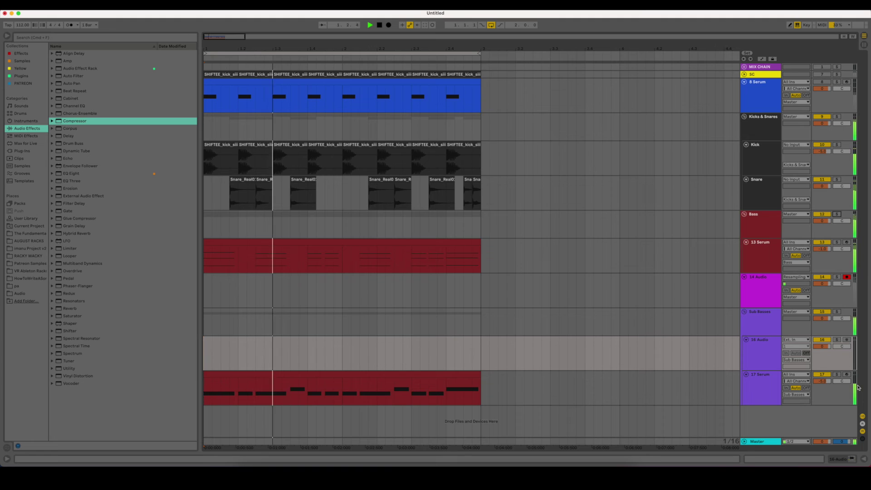
pyautogui.click(769, 297)
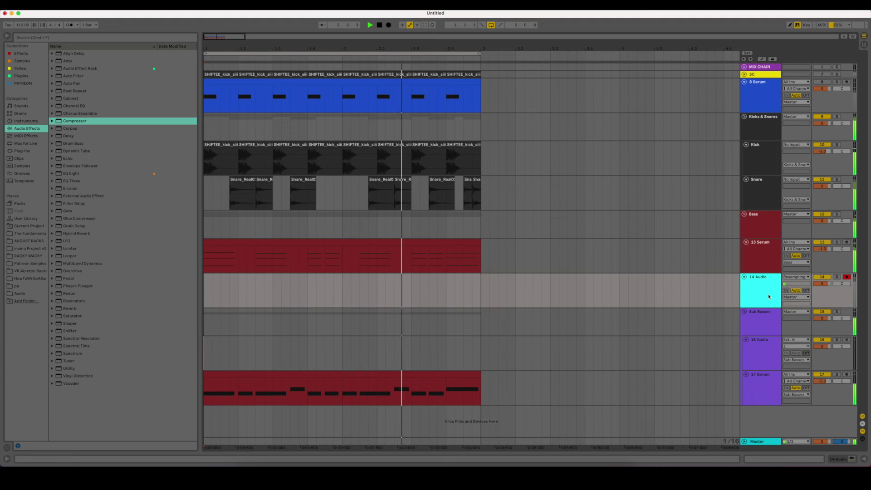
pyautogui.press('Delete')
pyautogui.click(768, 225)
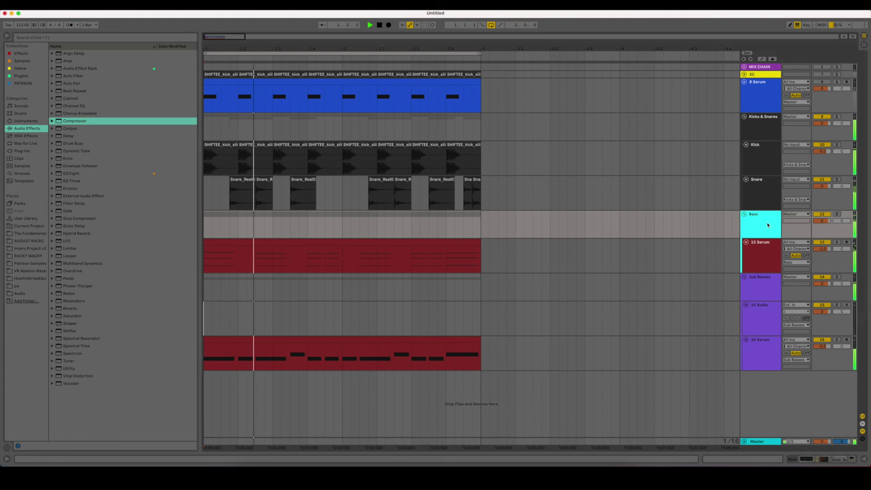
pyautogui.doubleClick(768, 225)
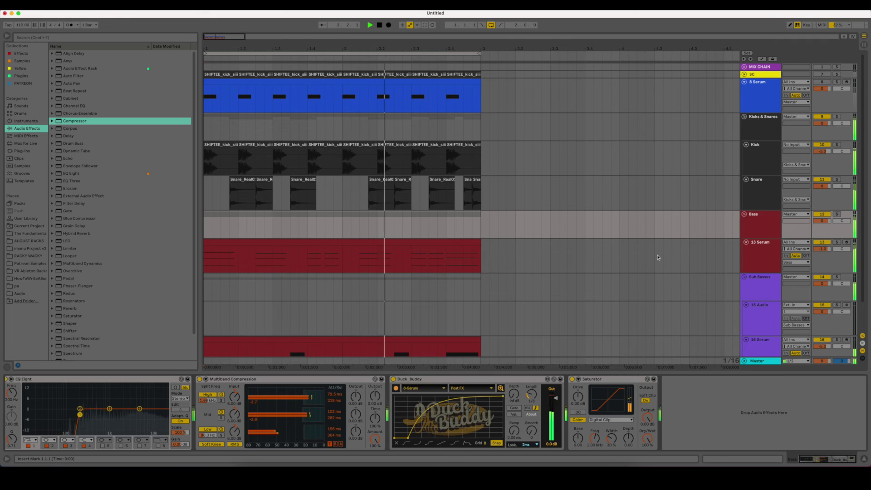
pyautogui.press('space')
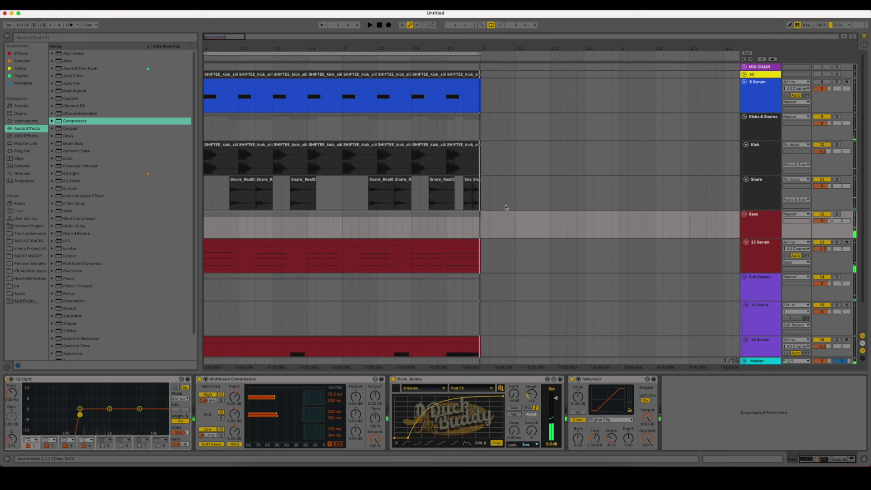